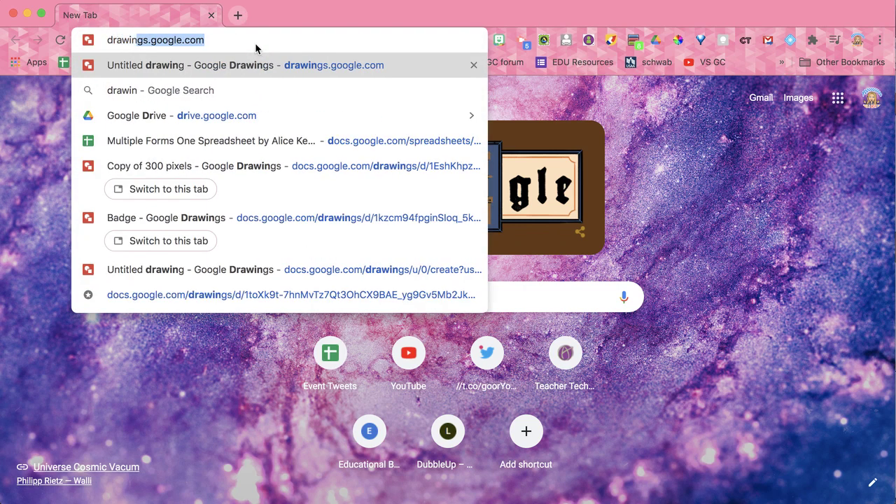
Go to drawings.google.com to start a new Untitled drawing
{"action": "key", "text": "Return"}
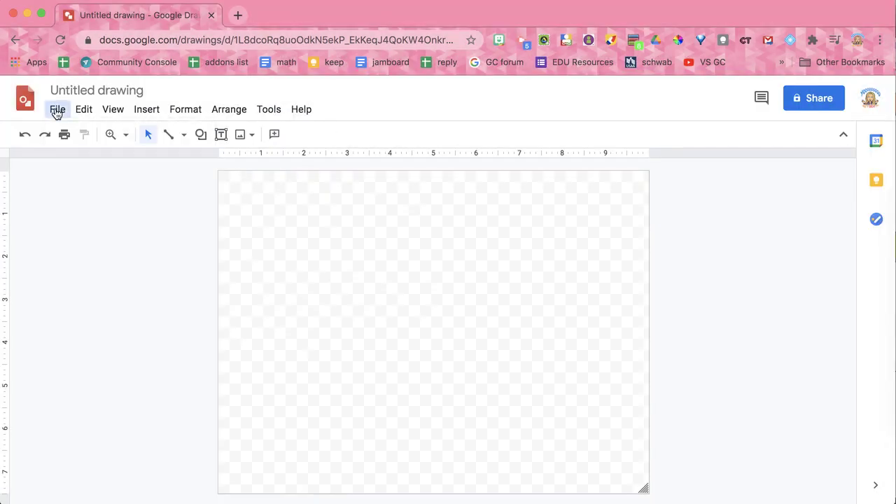
Change page setup to a Custom size of 5 × 5 inches, replacing 10 × 7.5
{"action": "left_click", "coordinate": [57, 112]}
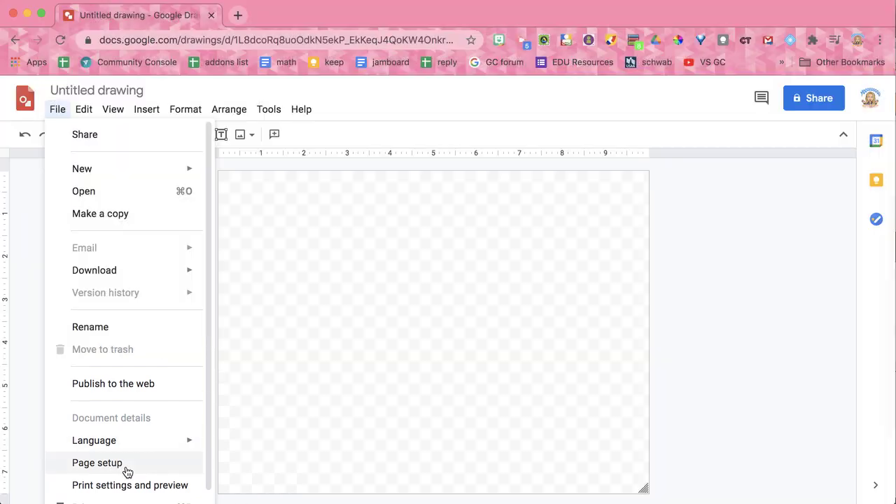
{"action": "left_click", "coordinate": [126, 471]}
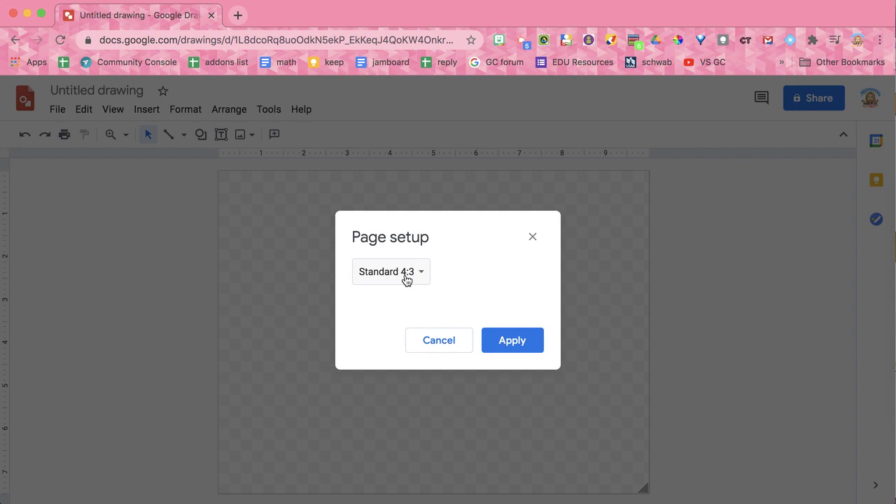
{"action": "left_click", "coordinate": [406, 278]}
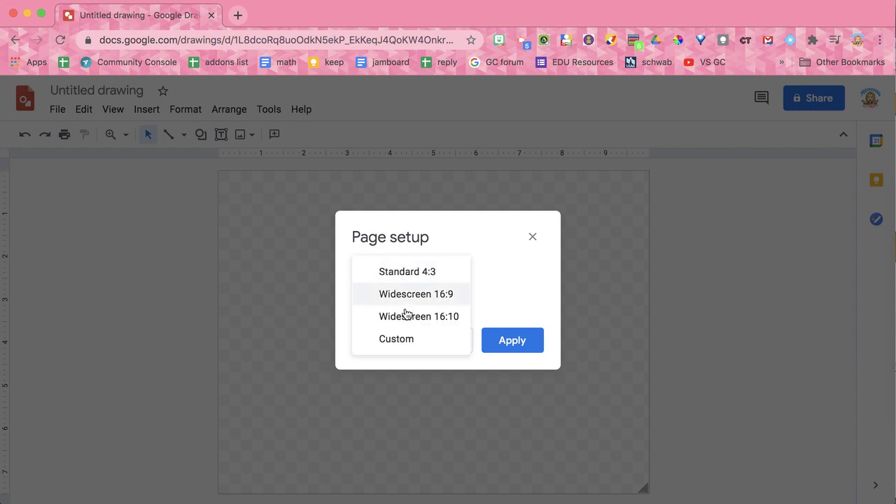
{"action": "left_click", "coordinate": [424, 344]}
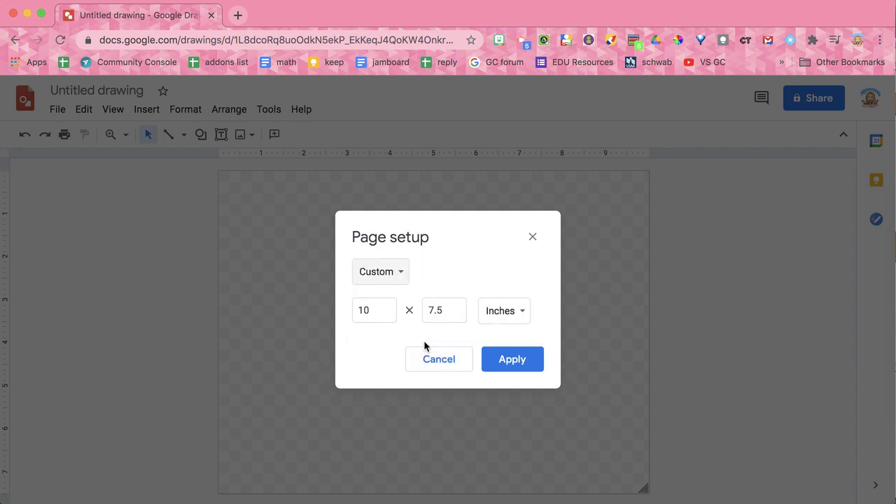
{"action": "left_click", "coordinate": [369, 310]}
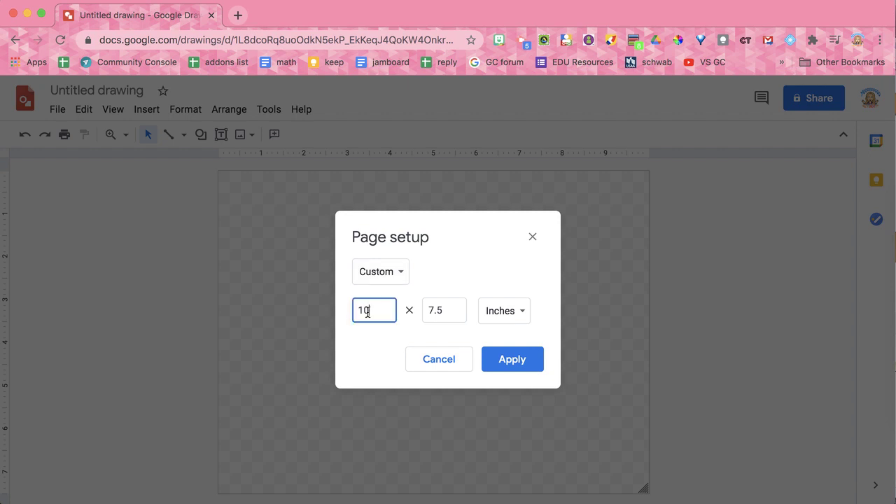
{"action": "left_click_drag", "start_coordinate": [369, 310], "coordinate": [351, 312]}
{"action": "type", "text": "5"}
{"action": "left_click", "coordinate": [435, 311]}
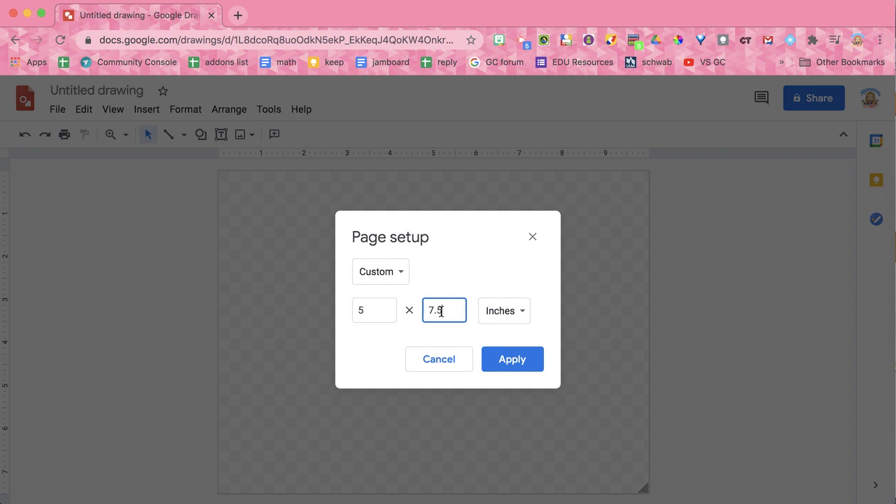
{"action": "left_click_drag", "start_coordinate": [440, 310], "coordinate": [425, 312]}
{"action": "type", "text": "5"}
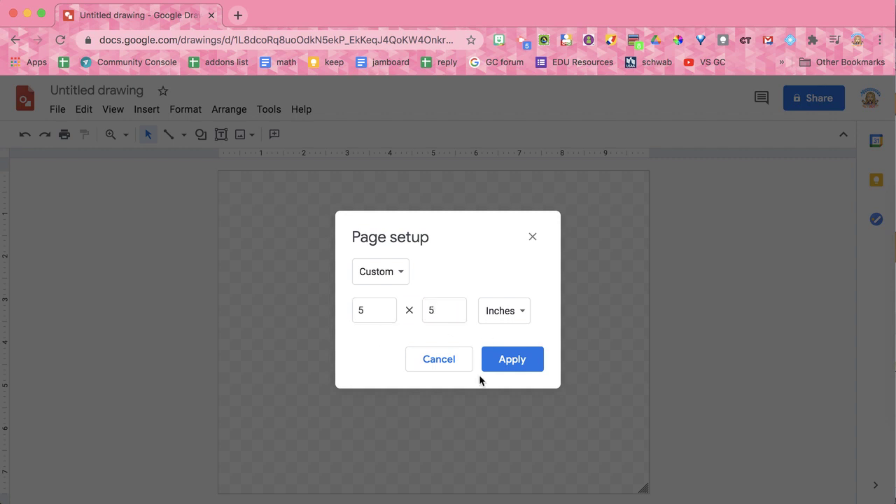
{"action": "left_click", "coordinate": [524, 362]}
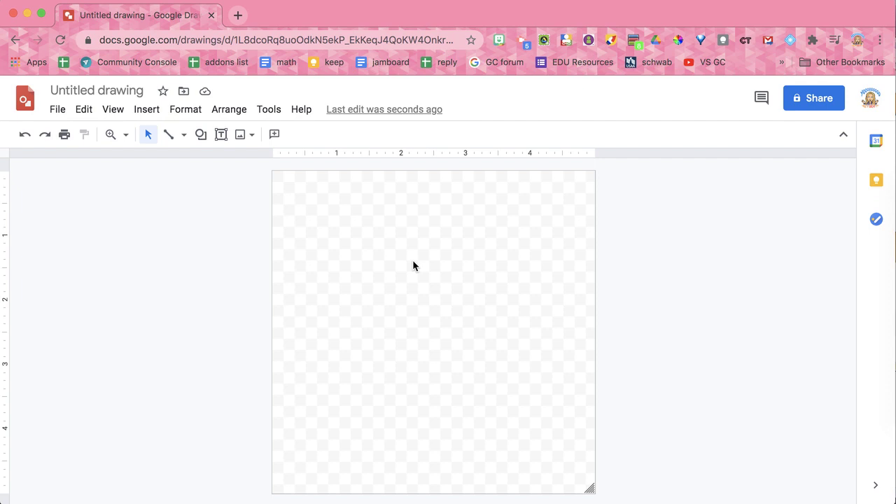
Draw an oval across the page, then delete the stretched result
{"action": "left_click", "coordinate": [200, 135]}
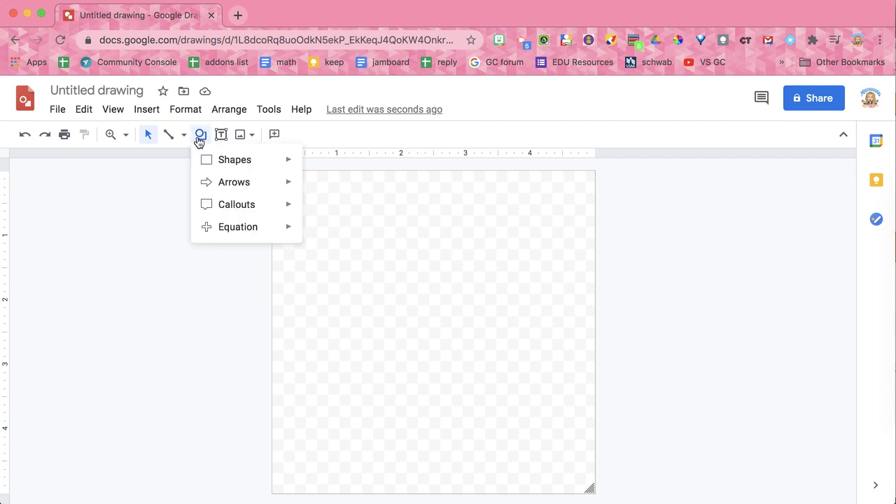
{"action": "mouse_move", "coordinate": [209, 163]}
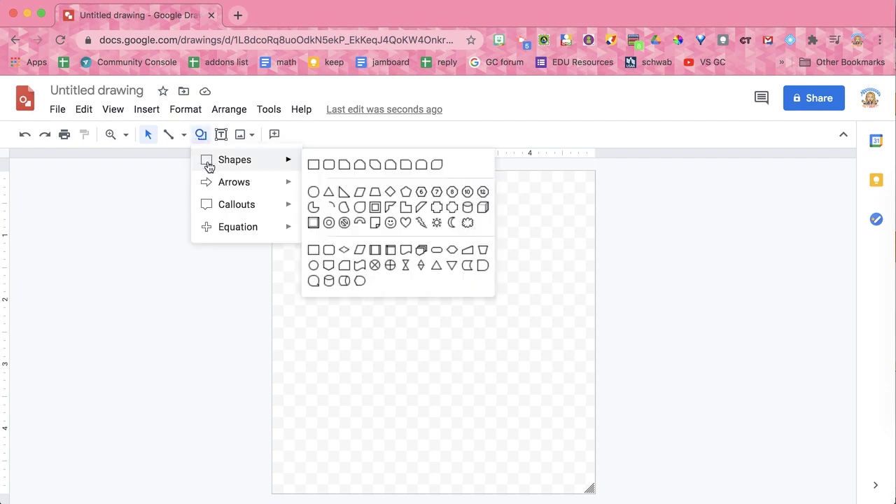
{"action": "left_click", "coordinate": [314, 193]}
{"action": "left_click_drag", "start_coordinate": [307, 209], "coordinate": [700, 446]}
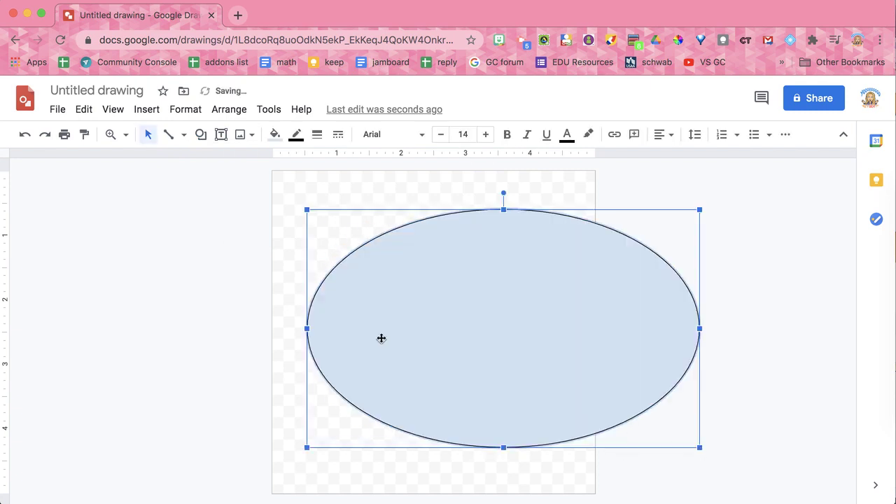
{"action": "key", "text": "Delete"}
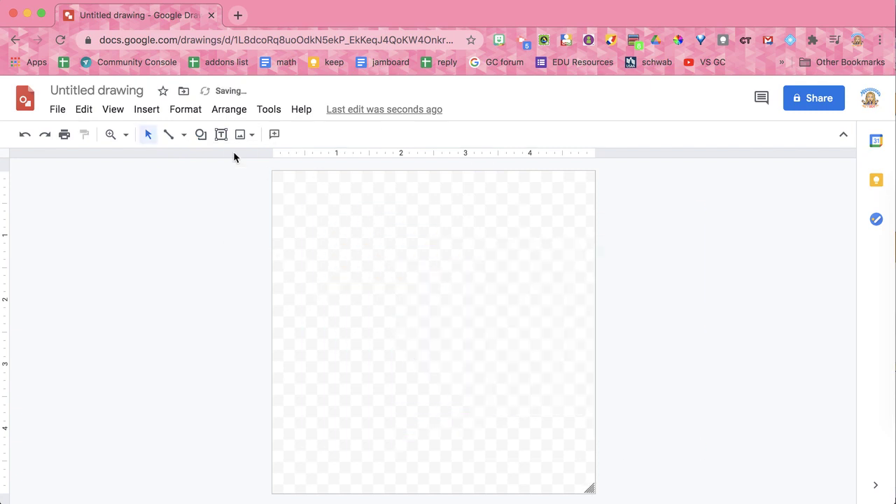
Draw an evenly round oval, enlarge it and centre it on the page
{"action": "left_click", "coordinate": [201, 134]}
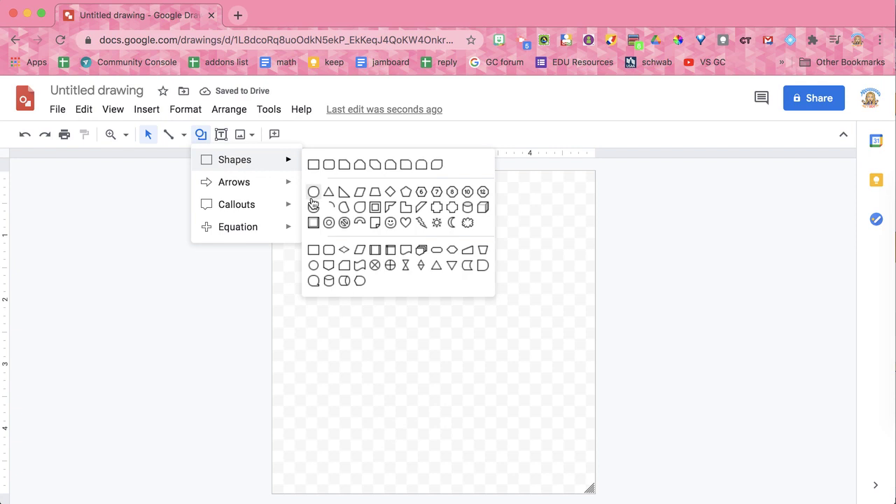
{"action": "left_click", "coordinate": [312, 193]}
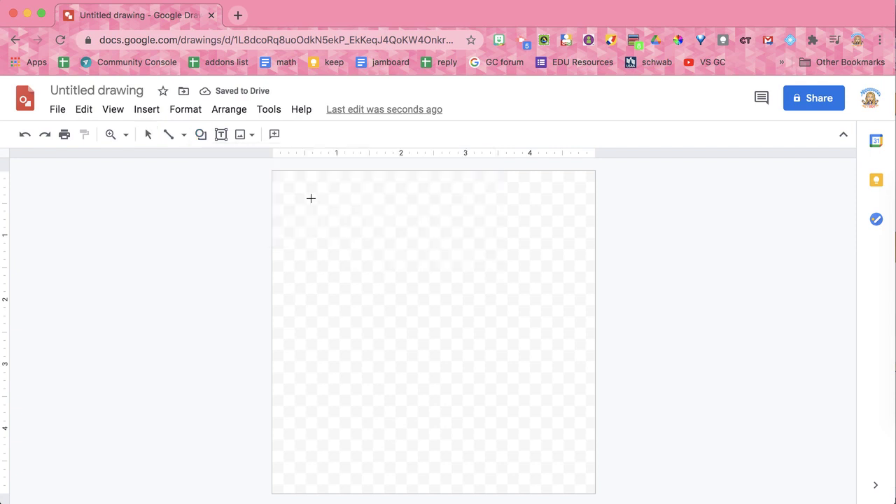
{"action": "left_click_drag", "start_coordinate": [304, 212], "coordinate": [537, 415]}
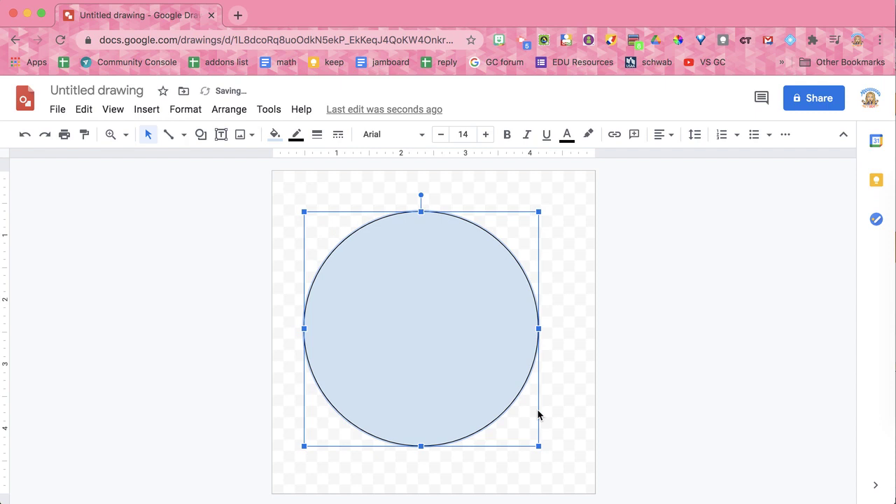
{"action": "left_click_drag", "start_coordinate": [472, 372], "coordinate": [451, 345]}
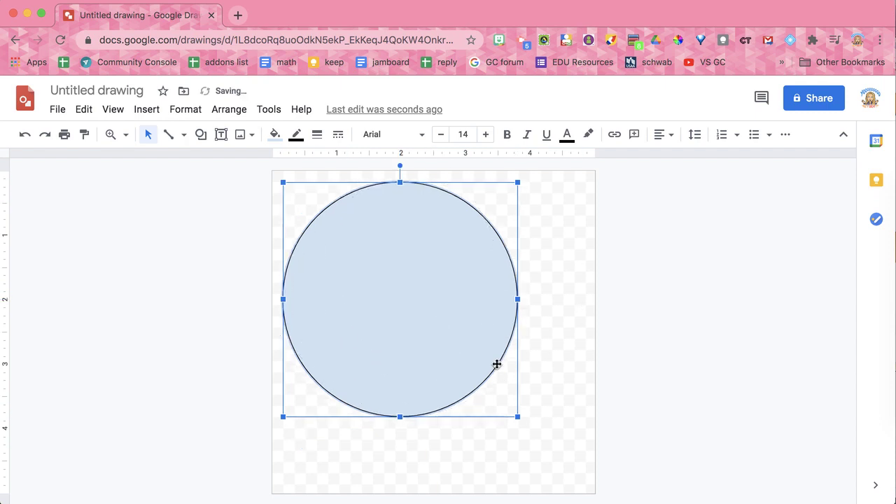
{"action": "left_click_drag", "start_coordinate": [519, 418], "coordinate": [573, 469]}
{"action": "mouse_move", "coordinate": [483, 358]}
{"action": "left_mouse_down"}
{"action": "mouse_move", "coordinate": [496, 358]}
{"action": "mouse_move", "coordinate": [491, 366]}
{"action": "left_mouse_up"}
{"action": "left_click", "coordinate": [651, 408]}
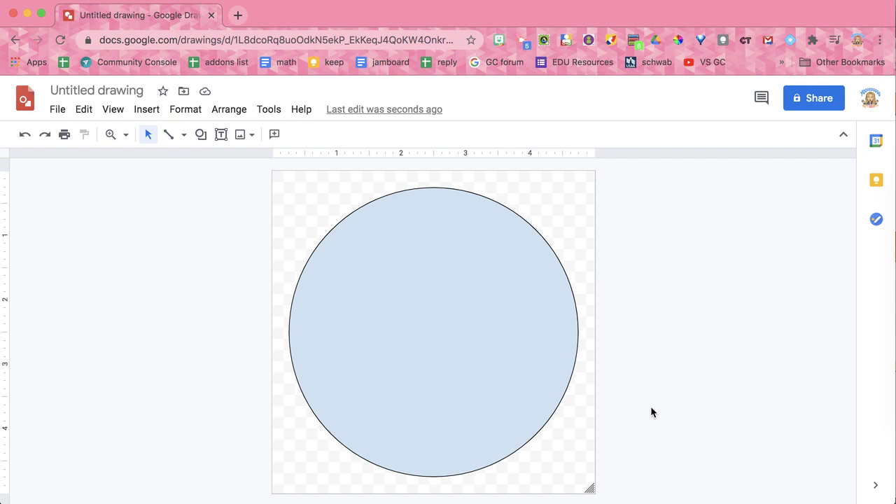
Give the circle an 8px outline and a light pink fill
{"action": "left_click", "coordinate": [458, 344]}
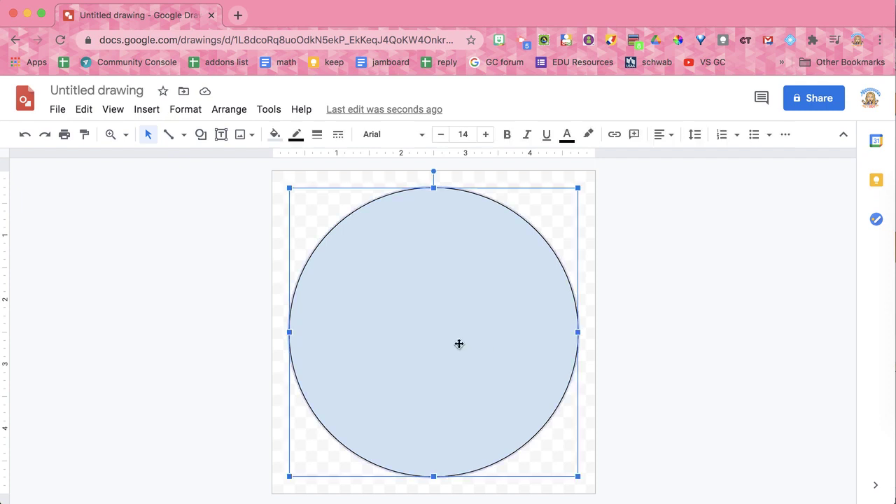
{"action": "left_click", "coordinate": [317, 140]}
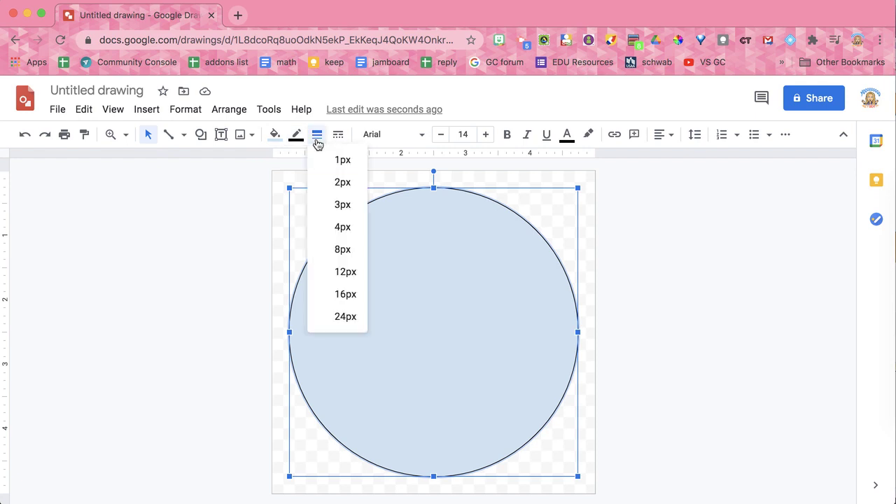
{"action": "left_click", "coordinate": [336, 252]}
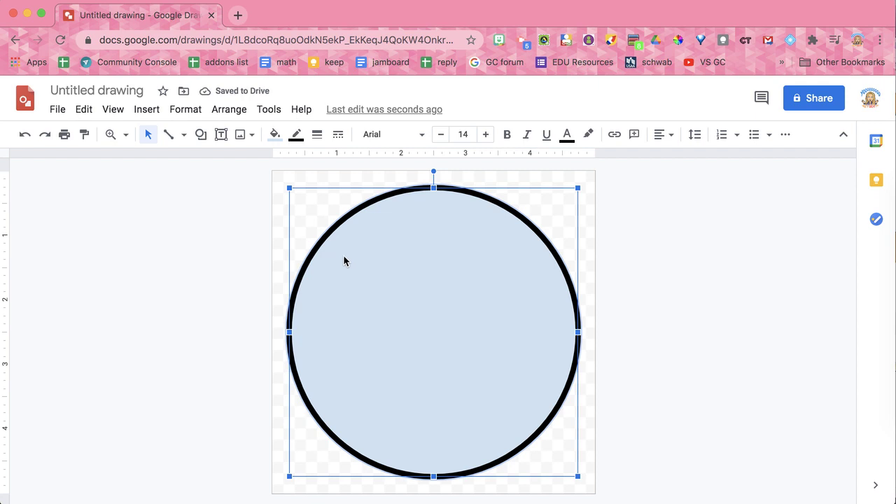
{"action": "left_click", "coordinate": [274, 136]}
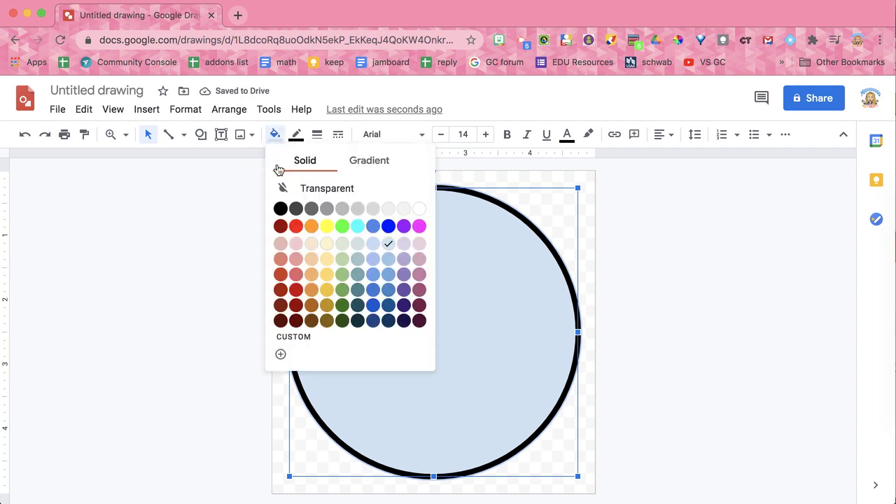
{"action": "left_click", "coordinate": [295, 259]}
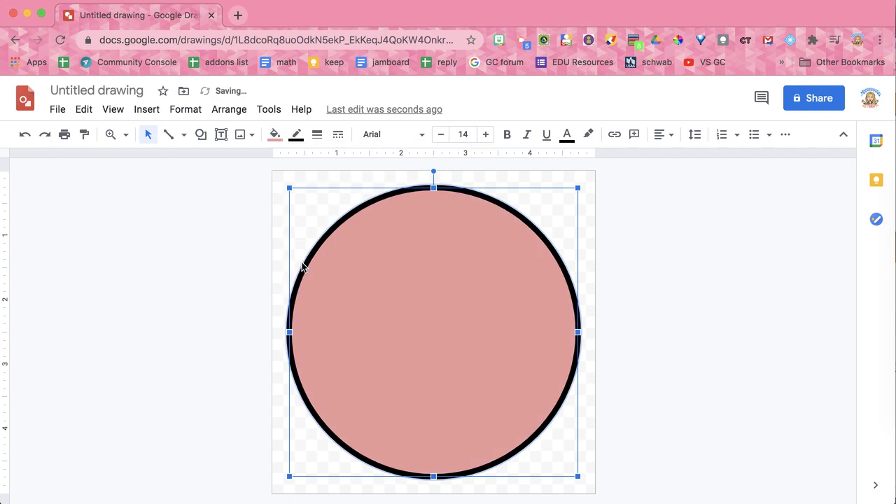
{"action": "left_click", "coordinate": [663, 354]}
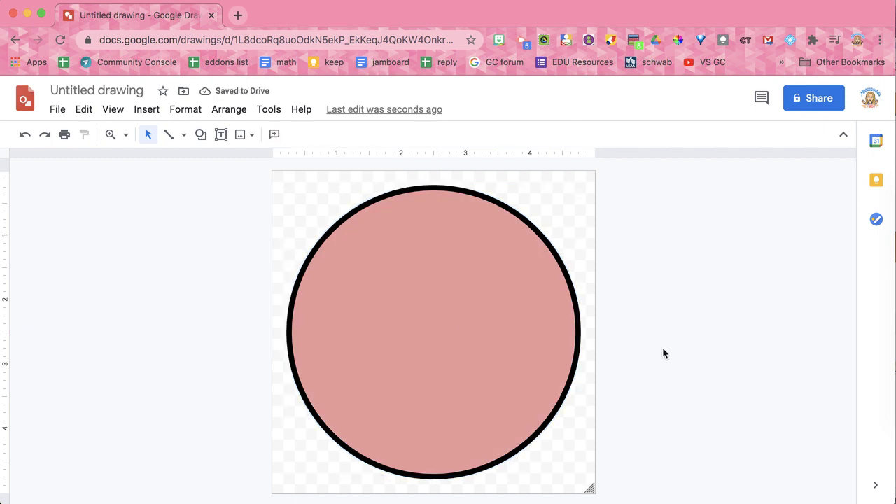
Rename the drawing to 'Badge'
{"action": "left_click", "coordinate": [105, 92]}
{"action": "type", "text": "Badge"}
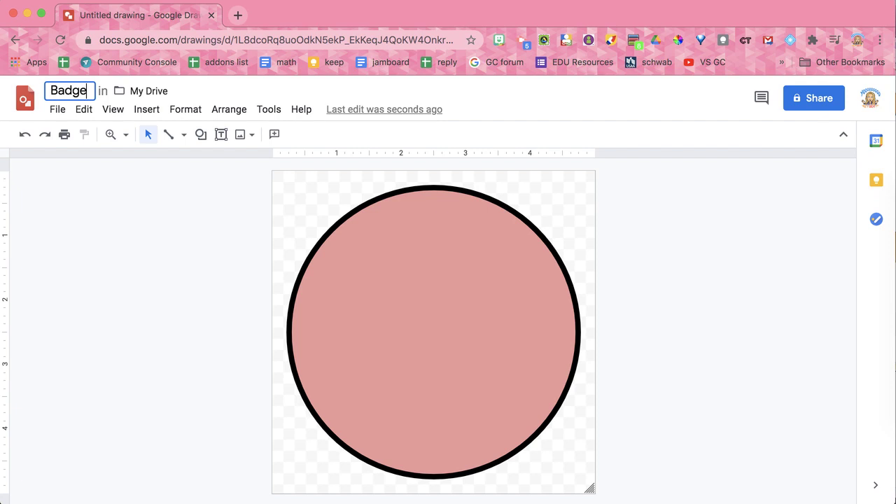
{"action": "key", "text": "Return"}
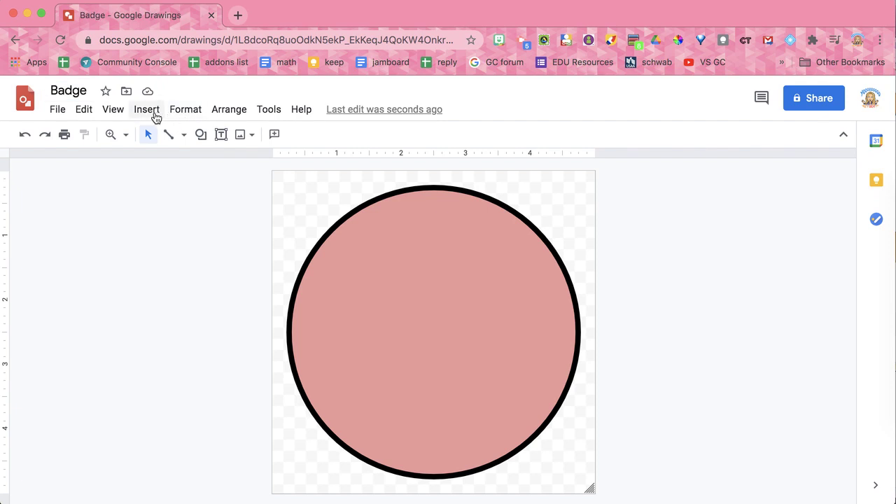
Insert 'Winner' as word art in the Archivo Black font
{"action": "left_click", "coordinate": [143, 112]}
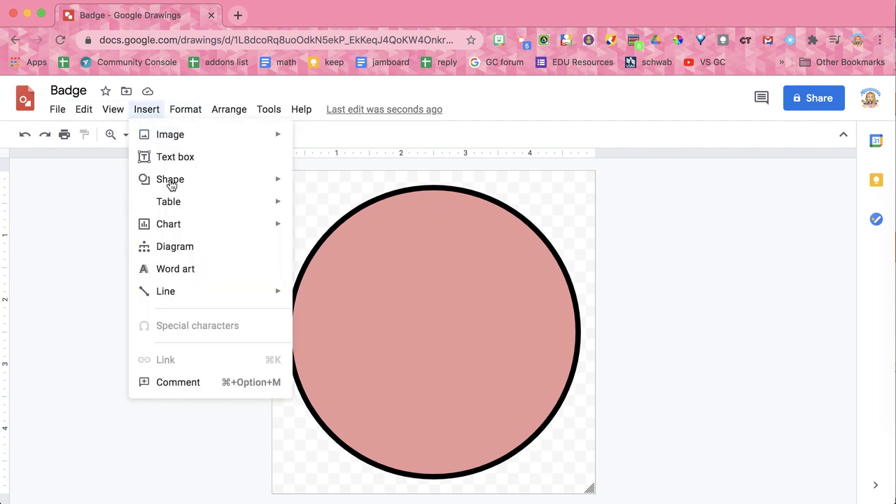
{"action": "left_click", "coordinate": [176, 275]}
{"action": "type", "text": "Winner"}
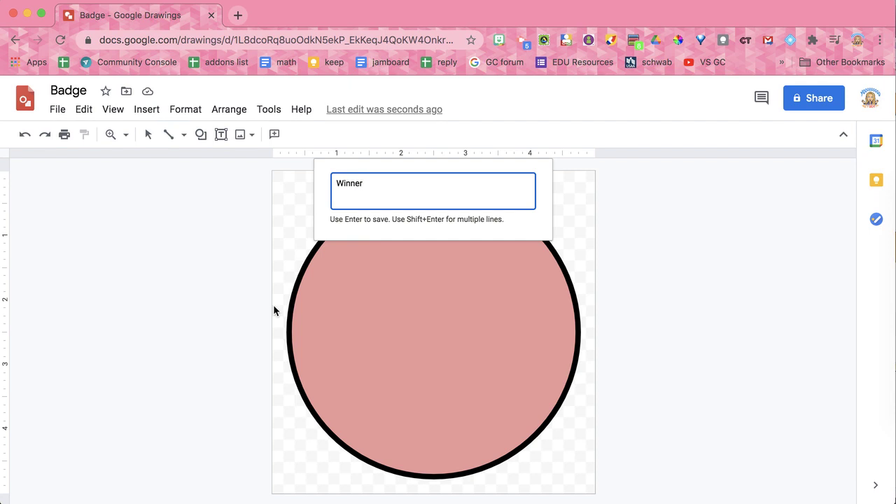
{"action": "key", "text": "Return"}
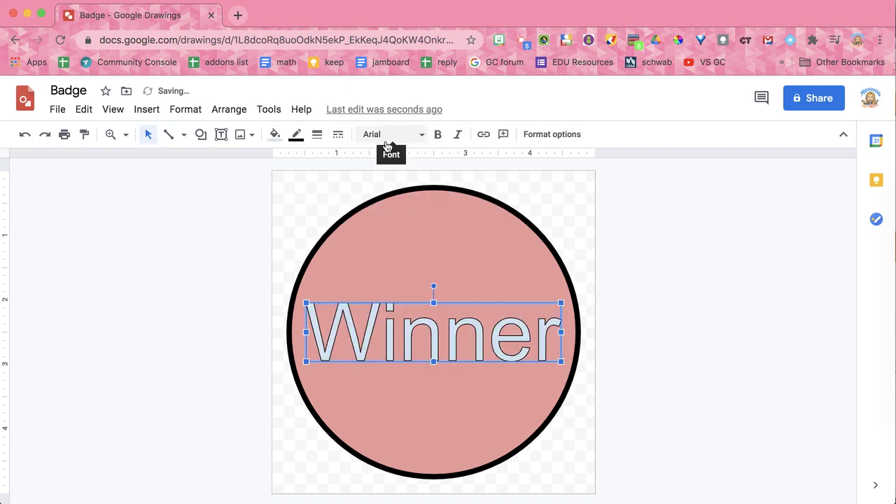
{"action": "left_click", "coordinate": [386, 143]}
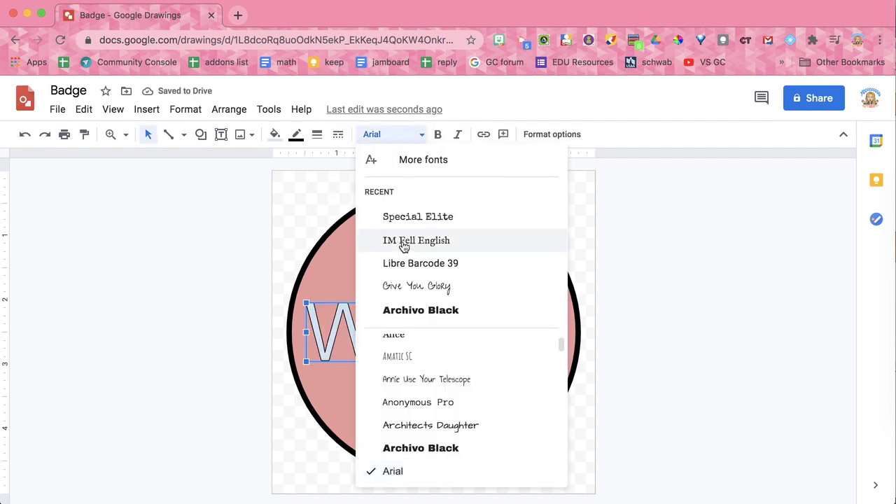
{"action": "left_click", "coordinate": [404, 242]}
{"action": "left_click", "coordinate": [382, 134]}
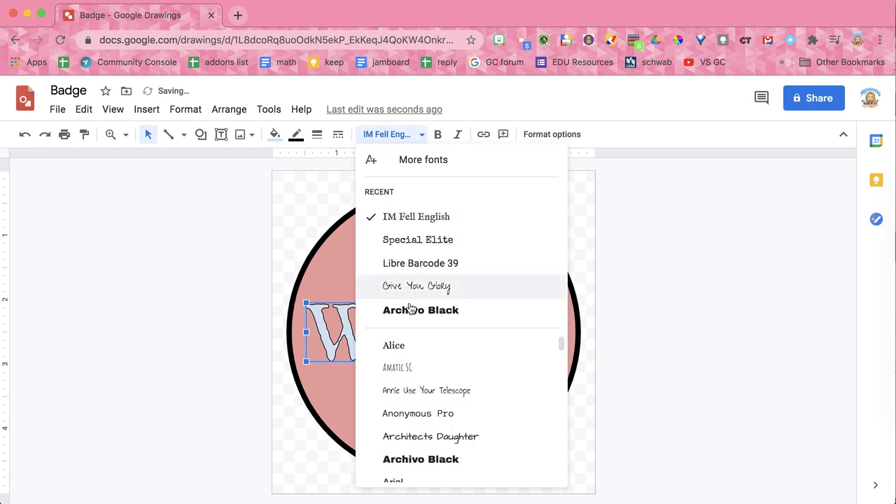
{"action": "left_click", "coordinate": [413, 315]}
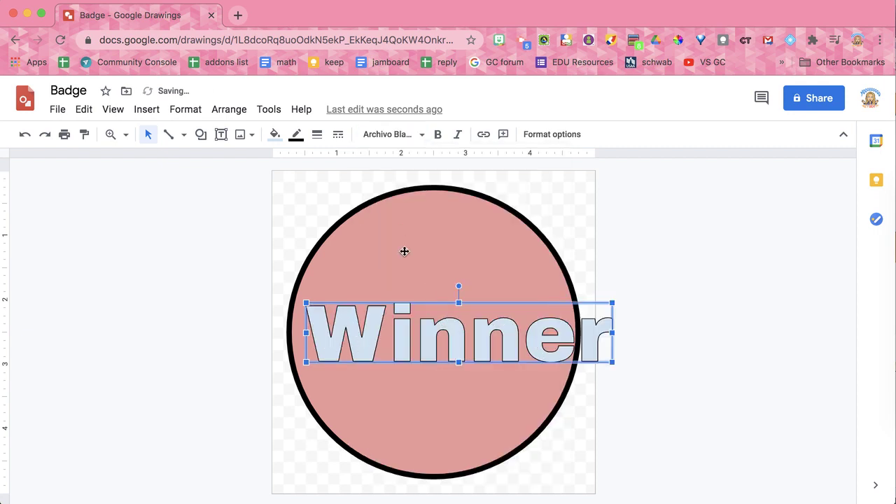
Shrink Winner to fit the circle, apply a blue gradient fill, and raise it slightly
{"action": "left_click_drag", "start_coordinate": [612, 362], "coordinate": [528, 329]}
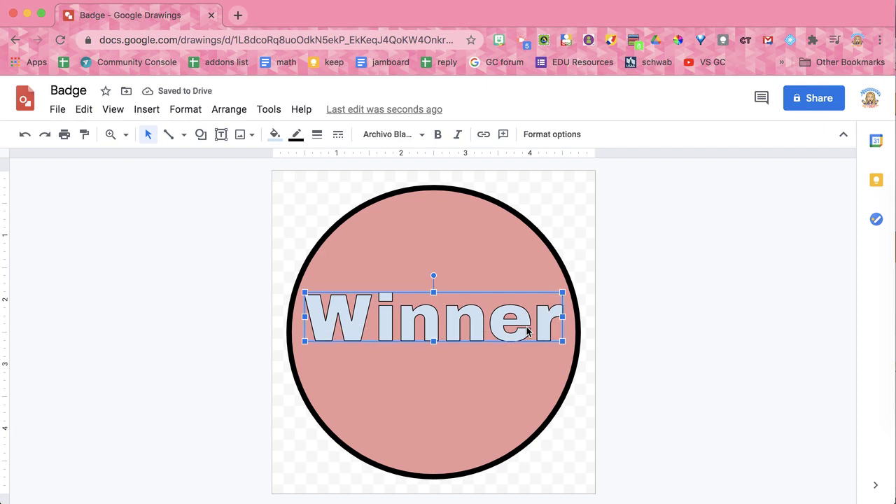
{"action": "left_click", "coordinate": [275, 135]}
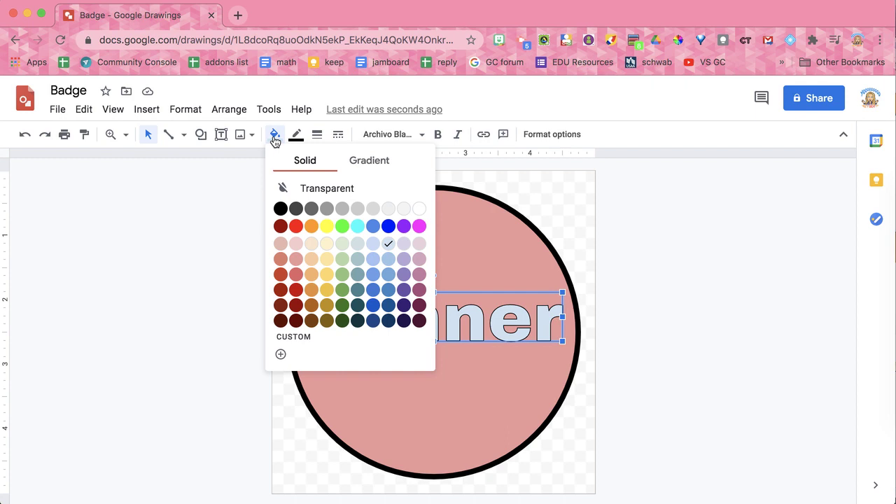
{"action": "left_click", "coordinate": [369, 160]}
{"action": "left_click", "coordinate": [359, 248]}
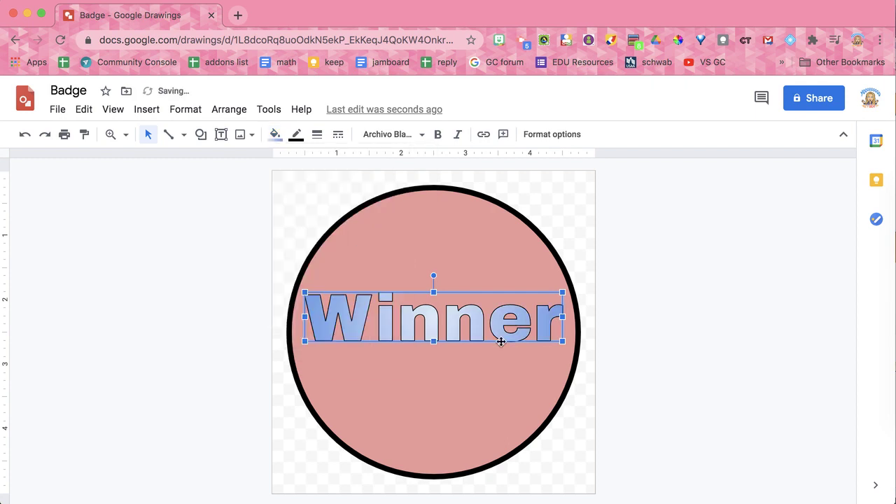
{"action": "left_click_drag", "start_coordinate": [490, 334], "coordinate": [479, 317]}
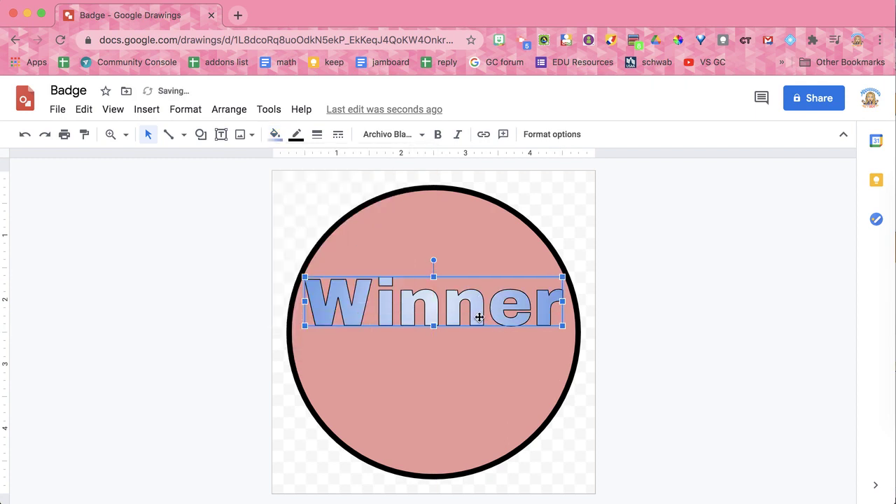
Search Bitmoji for 'win' and place a shrunken Nailed It sticker below Winner
{"action": "left_click", "coordinate": [562, 169]}
{"action": "left_click", "coordinate": [499, 40]}
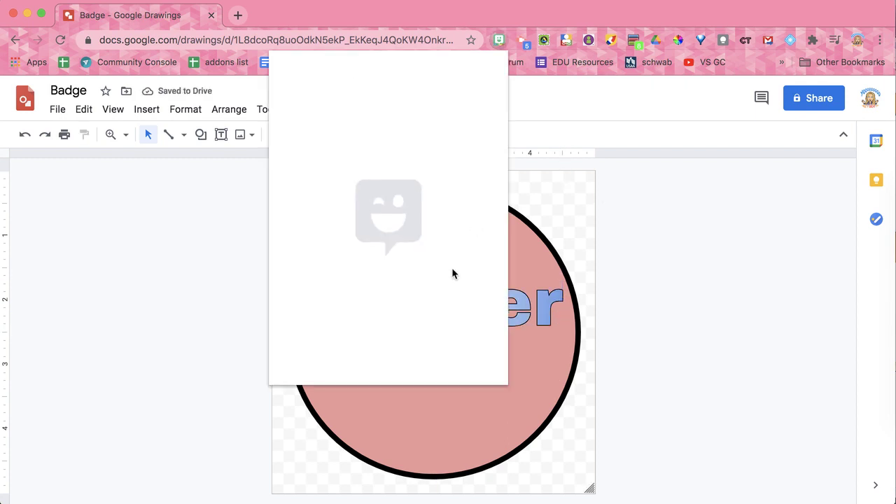
{"action": "type", "text": "win"}
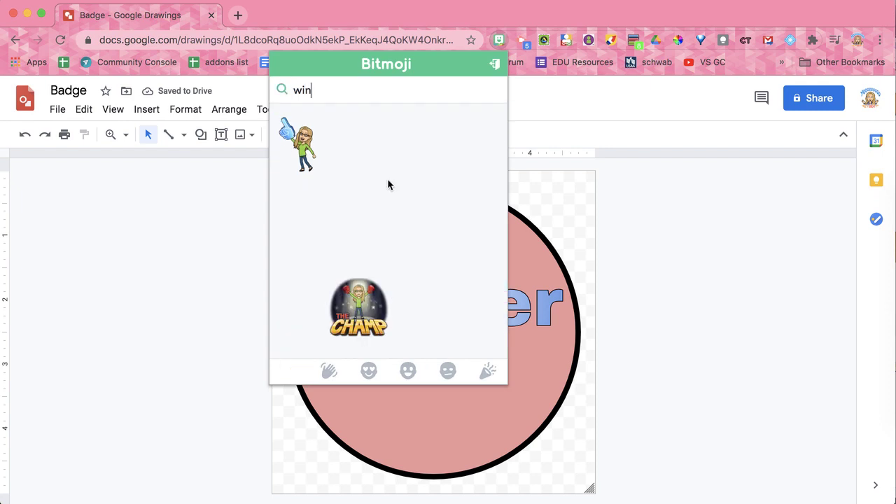
{"action": "left_click_drag", "start_coordinate": [354, 147], "coordinate": [392, 415]}
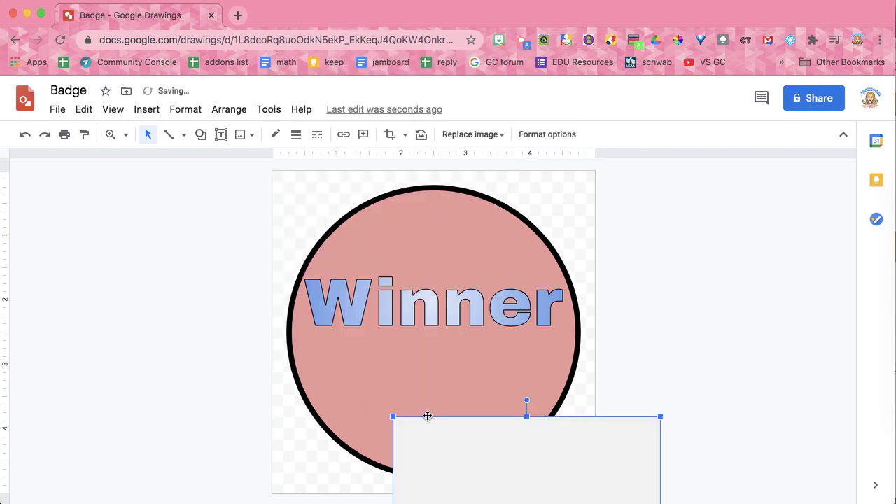
{"action": "left_click_drag", "start_coordinate": [486, 448], "coordinate": [430, 280]}
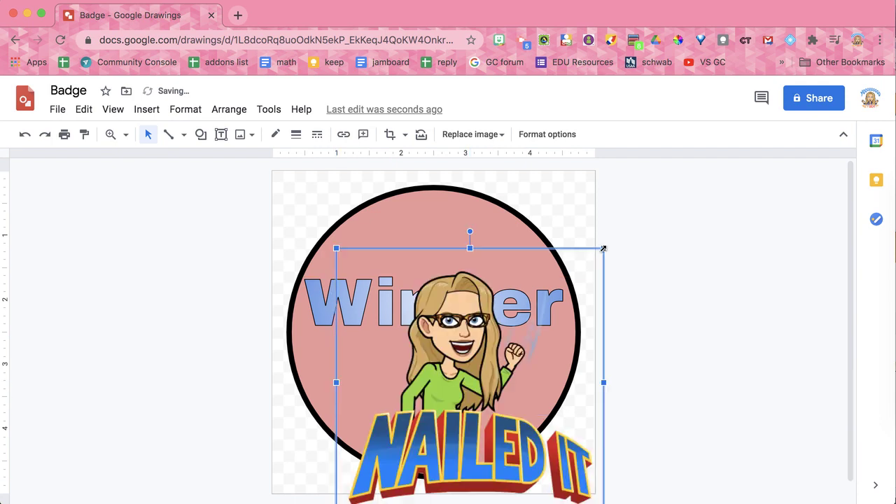
{"action": "left_click_drag", "start_coordinate": [603, 248], "coordinate": [510, 342]}
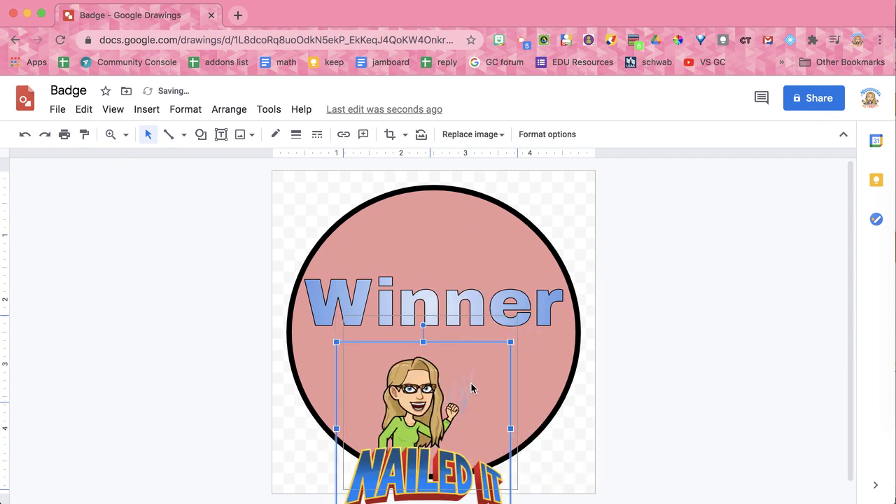
{"action": "left_click_drag", "start_coordinate": [474, 380], "coordinate": [488, 337]}
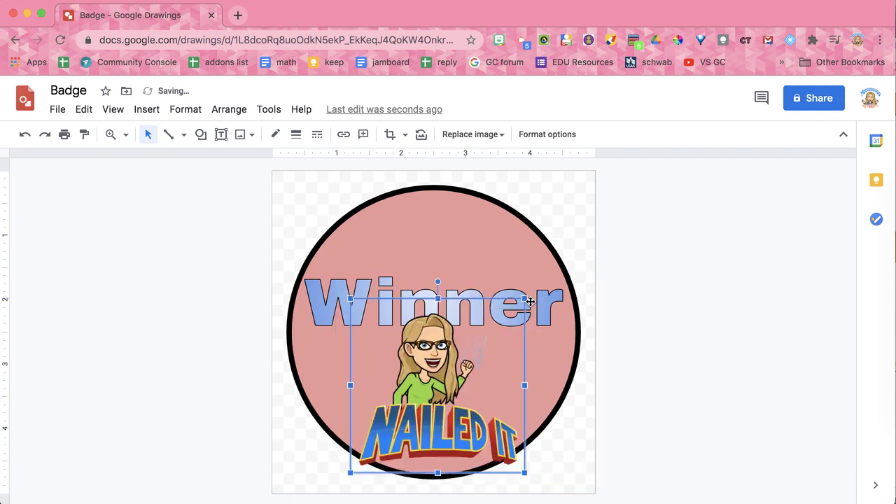
Search web images for 'type:clipart trophy' and pick the gold ribbon medal
{"action": "left_click", "coordinate": [250, 189]}
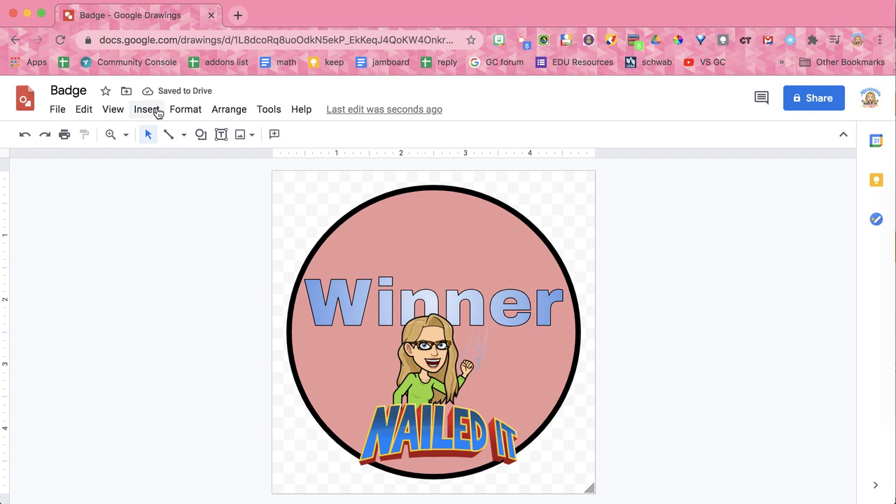
{"action": "left_click", "coordinate": [157, 112]}
{"action": "mouse_move", "coordinate": [162, 137]}
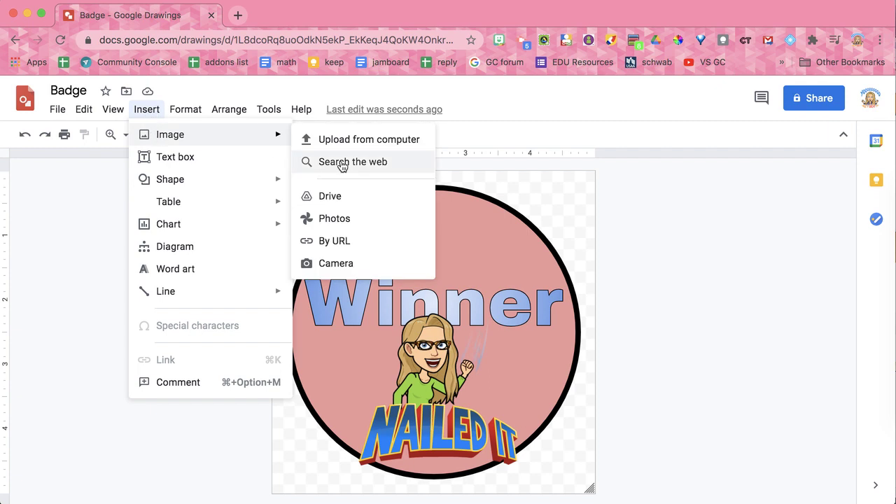
{"action": "left_click", "coordinate": [352, 161]}
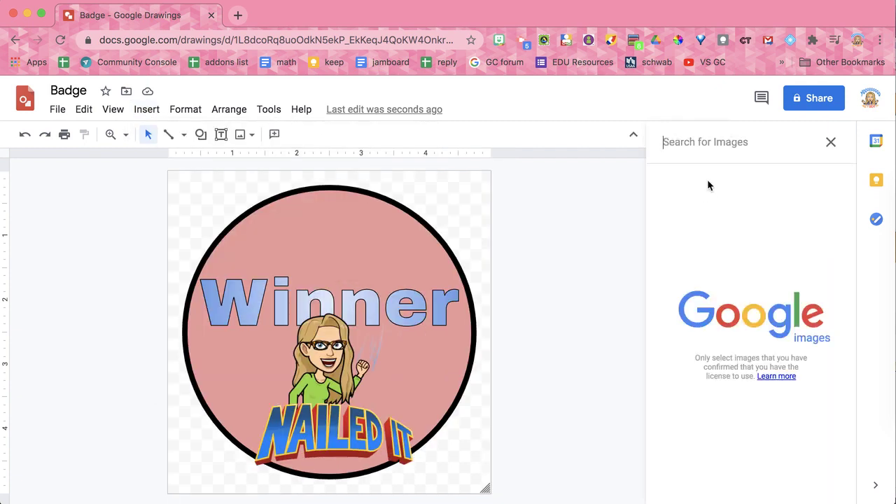
{"action": "type", "text": "type:clipar"}
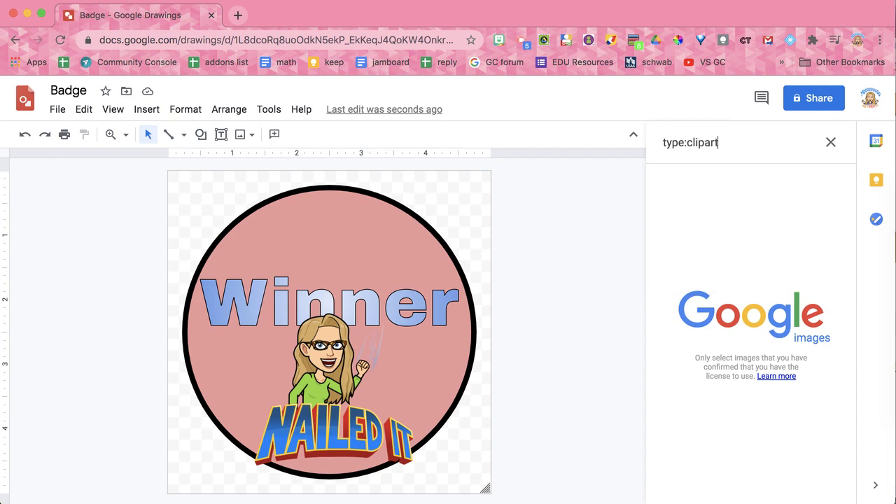
{"action": "type", "text": "t trophy"}
{"action": "key", "text": "Return"}
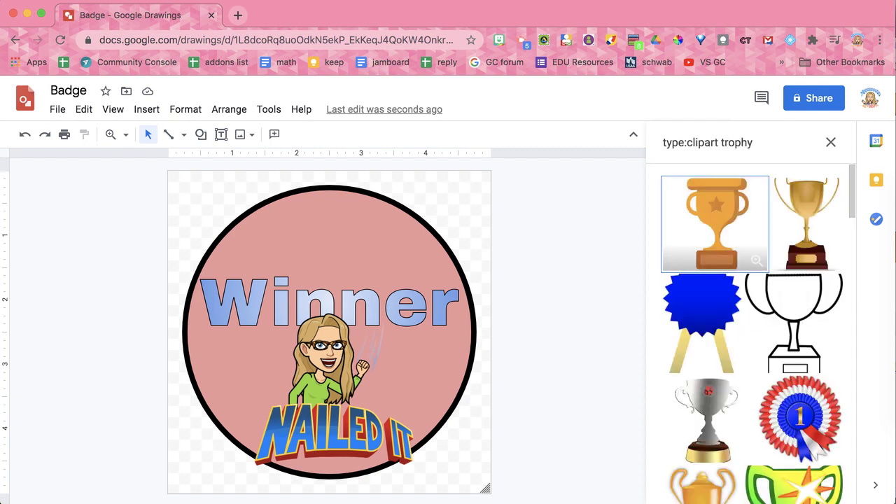
{"action": "scroll", "coordinate": [744, 366], "scroll_direction": "down", "scroll_amount": 3}
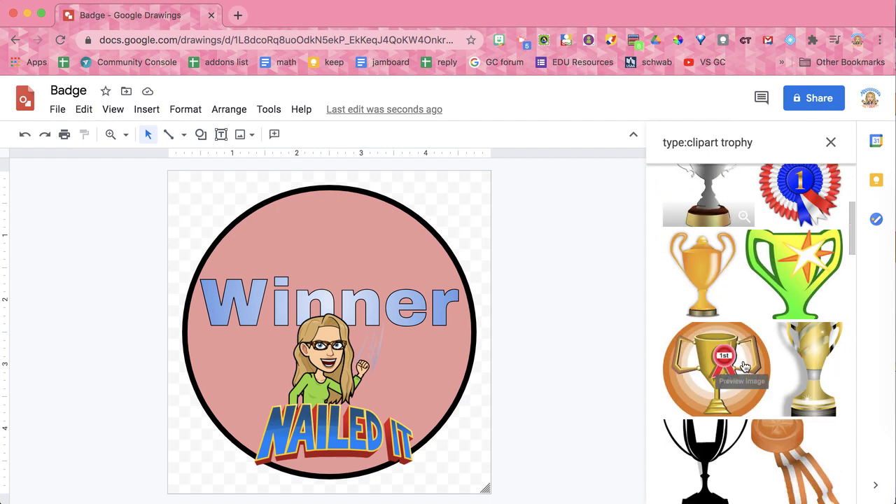
{"action": "scroll", "coordinate": [744, 367], "scroll_direction": "down", "scroll_amount": 10}
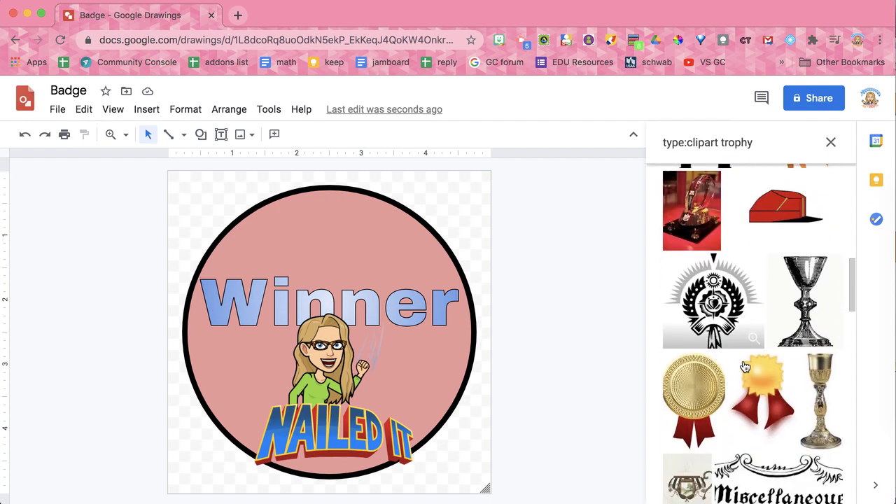
{"action": "scroll", "coordinate": [746, 366], "scroll_direction": "down", "scroll_amount": 2}
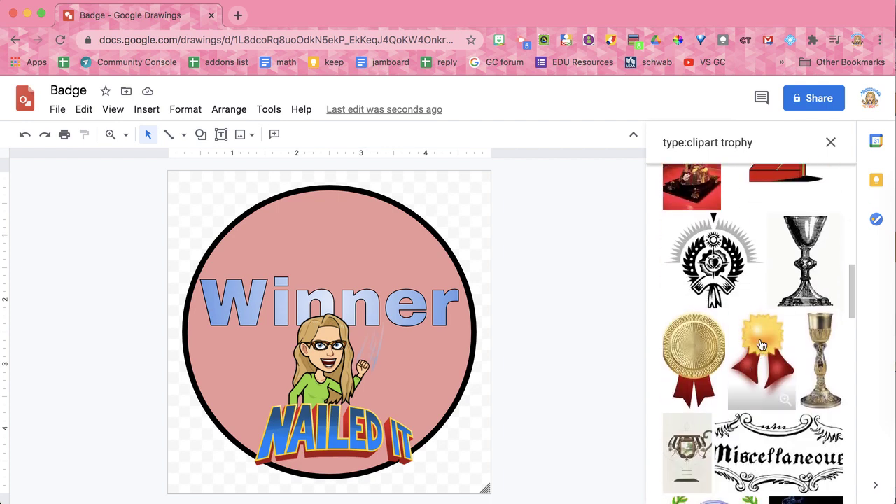
{"action": "left_click", "coordinate": [761, 344]}
Insert the ribbon medal, shrink it, tilt it slightly and set it at the circle's lower right
{"action": "left_click", "coordinate": [825, 488]}
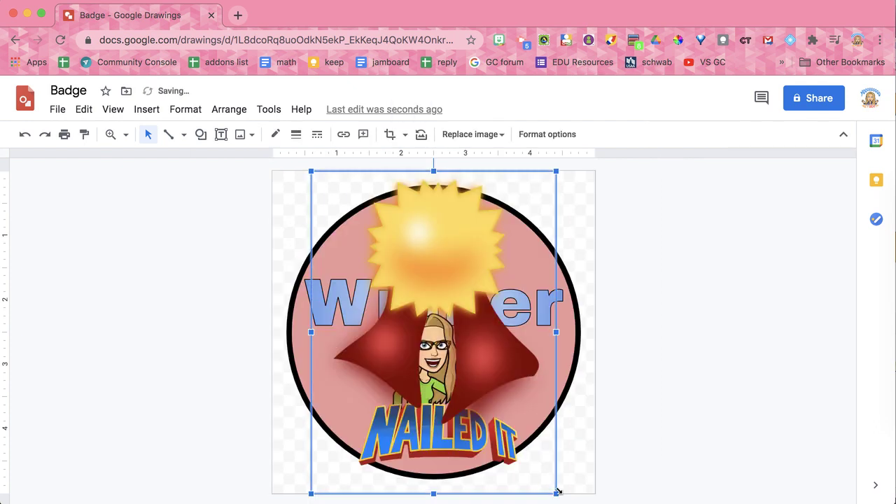
{"action": "left_click", "coordinate": [554, 496]}
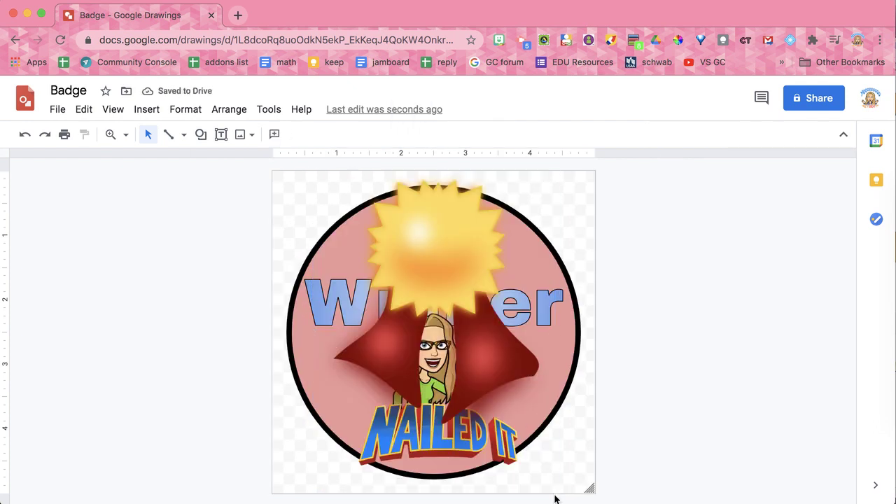
{"action": "left_click", "coordinate": [448, 287]}
{"action": "left_click_drag", "start_coordinate": [555, 492], "coordinate": [398, 284]}
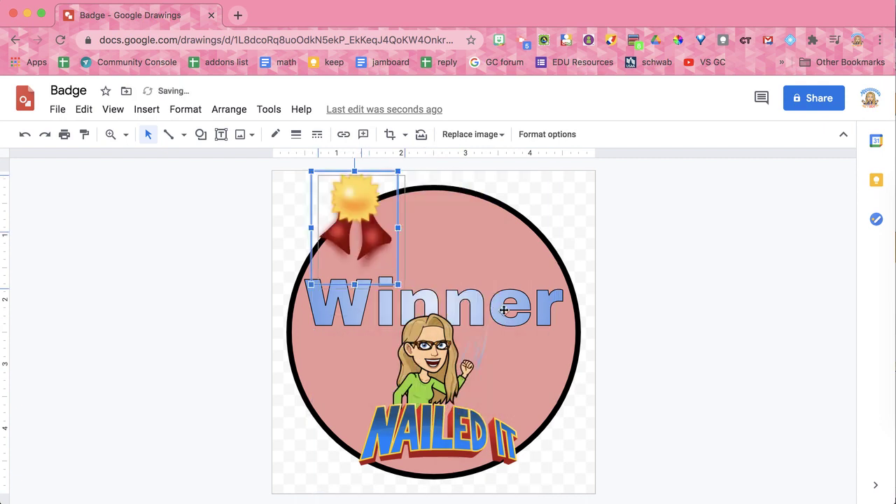
{"action": "left_click_drag", "start_coordinate": [503, 310], "coordinate": [523, 346]}
{"action": "left_click_drag", "start_coordinate": [520, 300], "coordinate": [504, 304]}
{"action": "left_click_drag", "start_coordinate": [516, 346], "coordinate": [506, 346]}
{"action": "left_click", "coordinate": [639, 374]}
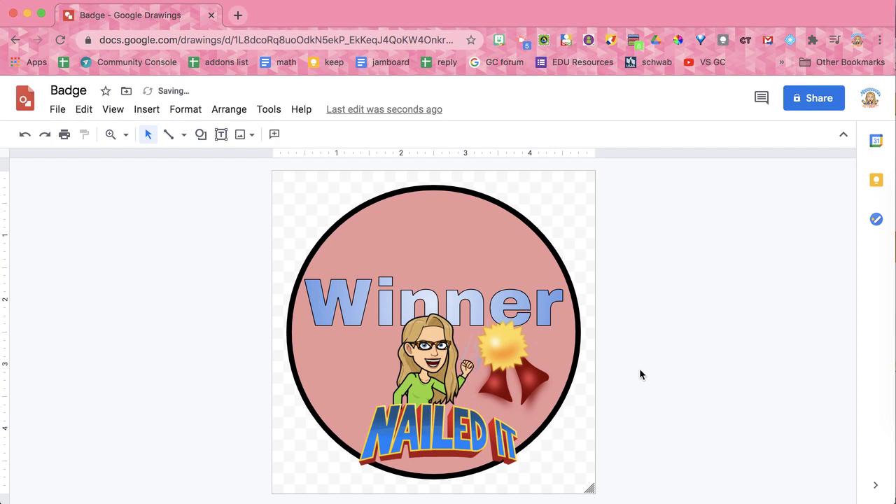
Publish the drawing to the web at Medium size and select its published link
{"action": "left_click", "coordinate": [60, 109]}
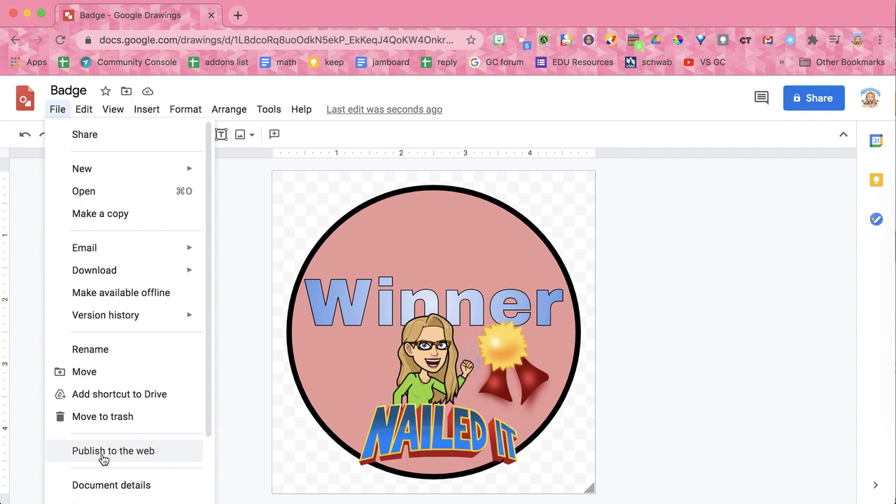
{"action": "left_click", "coordinate": [103, 453]}
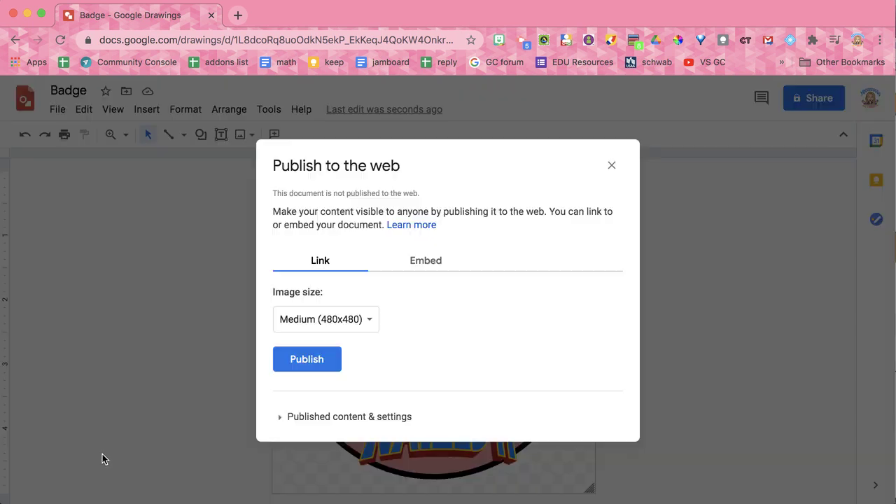
{"action": "left_click", "coordinate": [312, 364]}
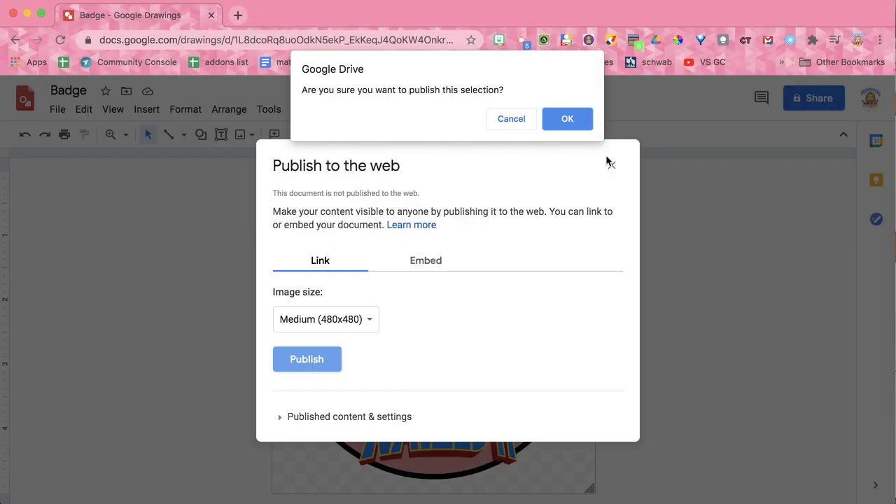
{"action": "left_click", "coordinate": [570, 121]}
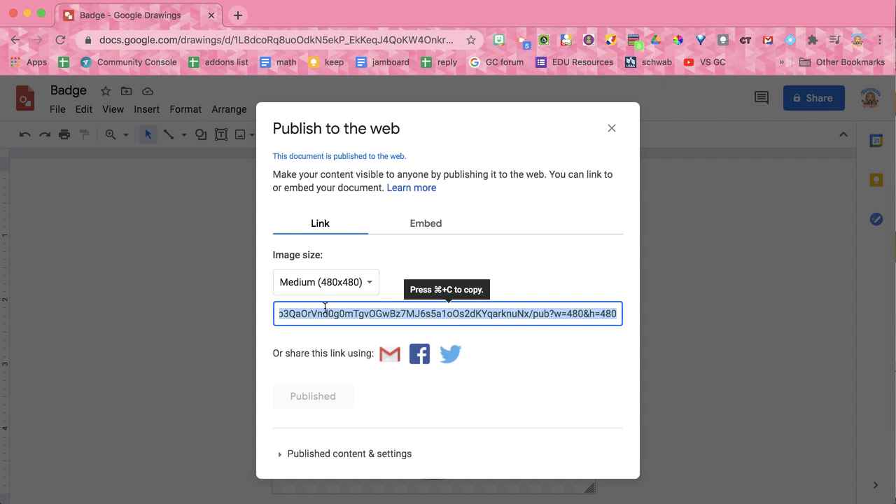
{"action": "left_click_drag", "start_coordinate": [316, 313], "coordinate": [613, 322]}
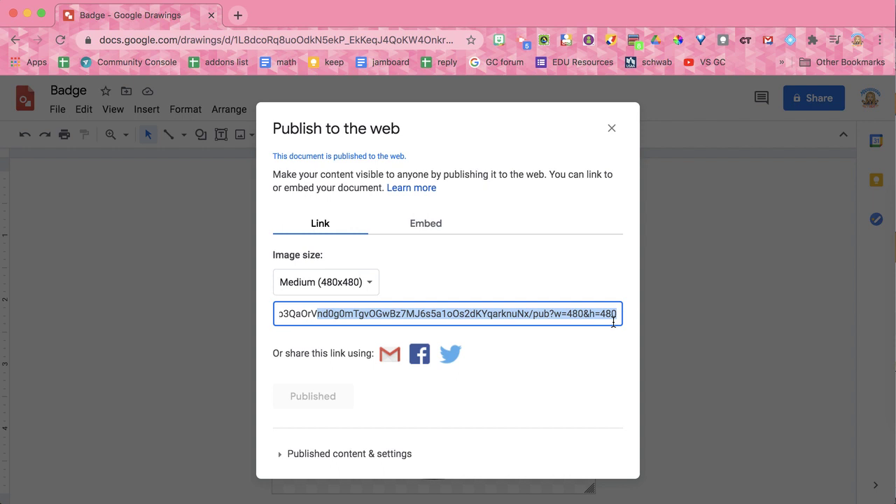
Download the Badge drawing as a PNG image (.png)
{"action": "left_click", "coordinate": [610, 131]}
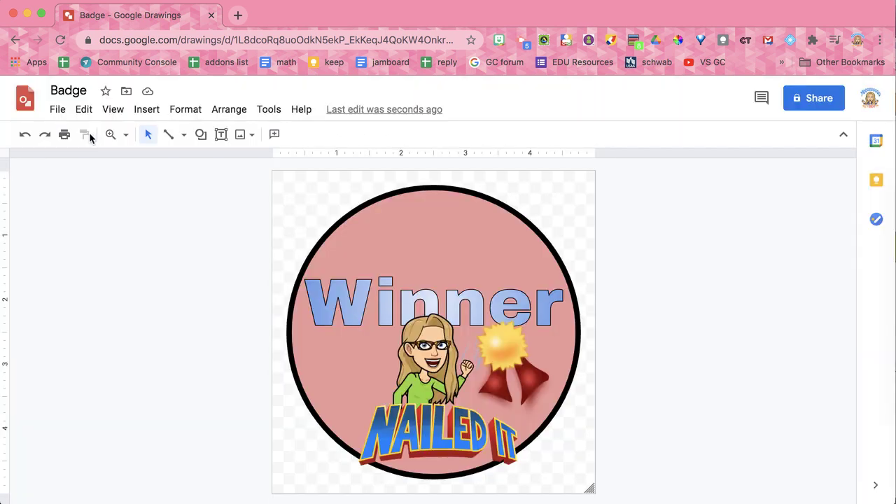
{"action": "left_click", "coordinate": [58, 113]}
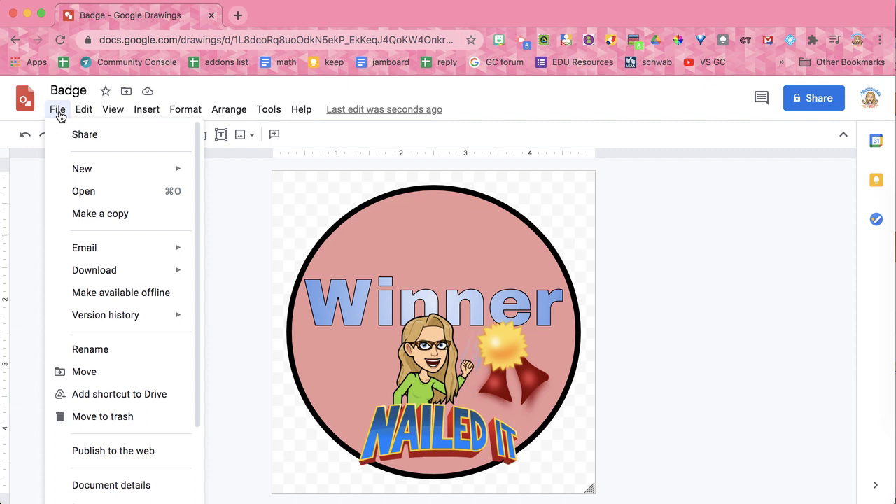
{"action": "mouse_move", "coordinate": [98, 274]}
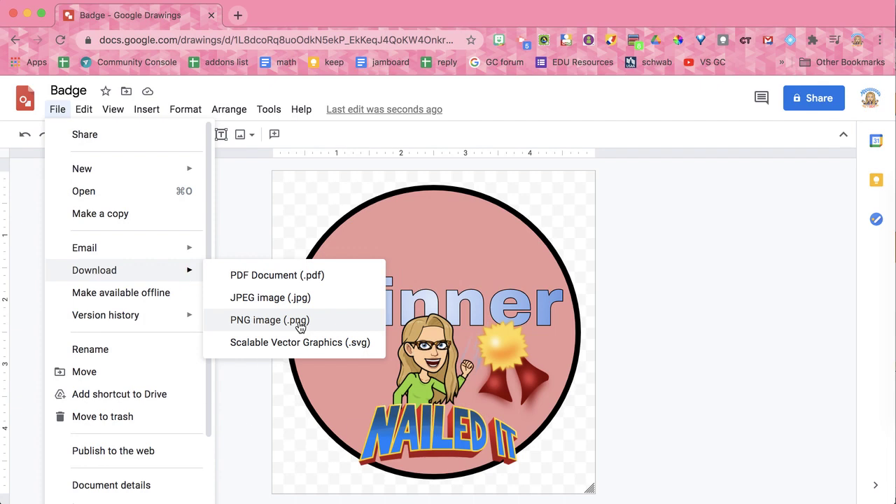
{"action": "left_click", "coordinate": [290, 210]}
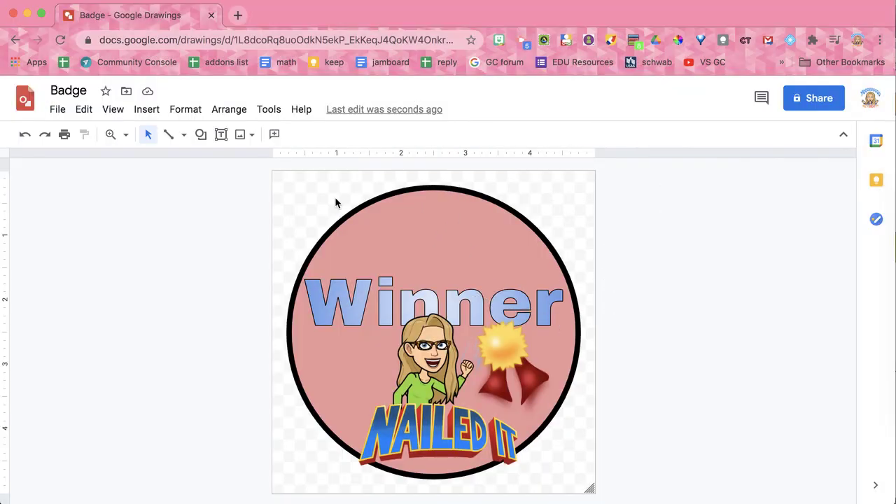
{"action": "left_click", "coordinate": [57, 109]}
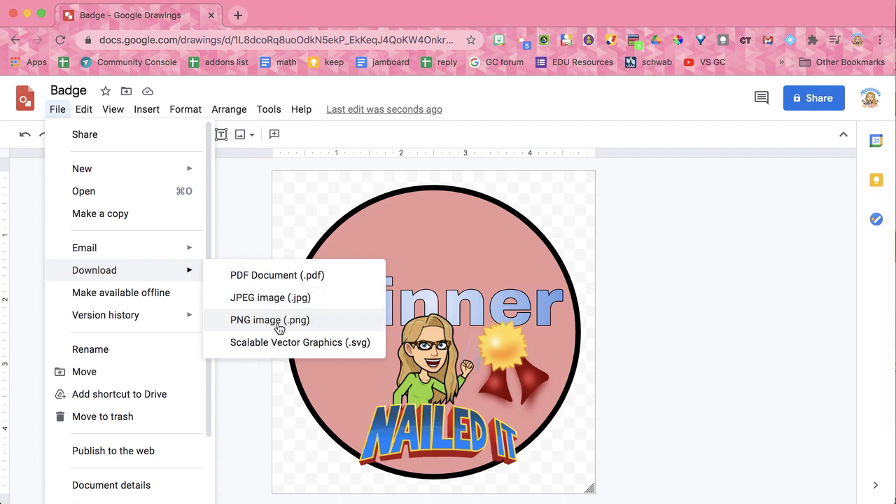
{"action": "left_click", "coordinate": [278, 324]}
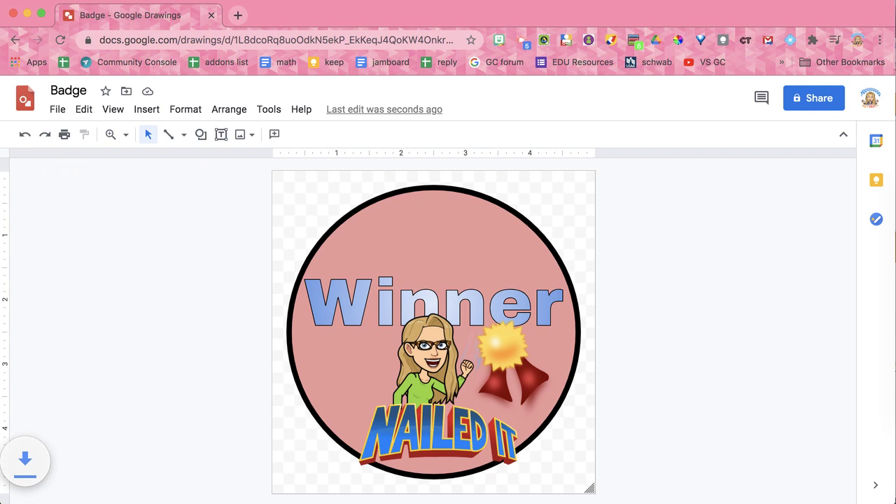